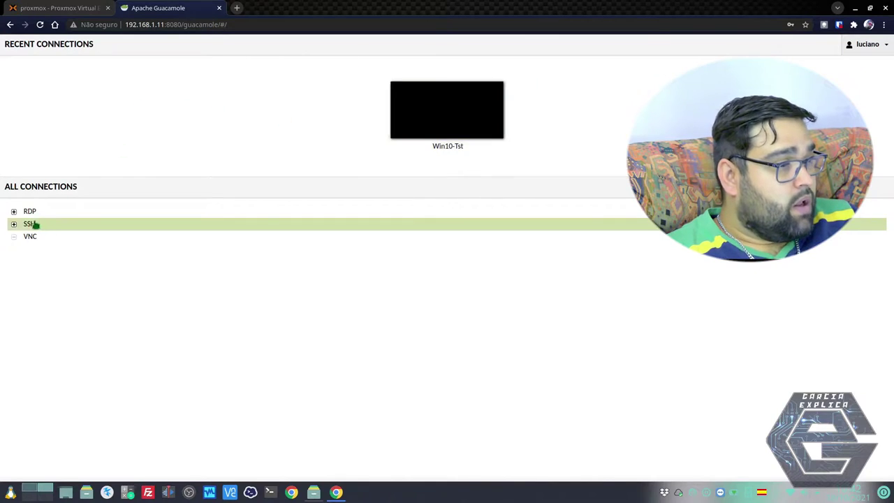
Expand the RDP connection group, switch to Proxmox and view the console of VM 202 (w10-teste) in full screen before returning to Proxmox.
left_click(14, 211)
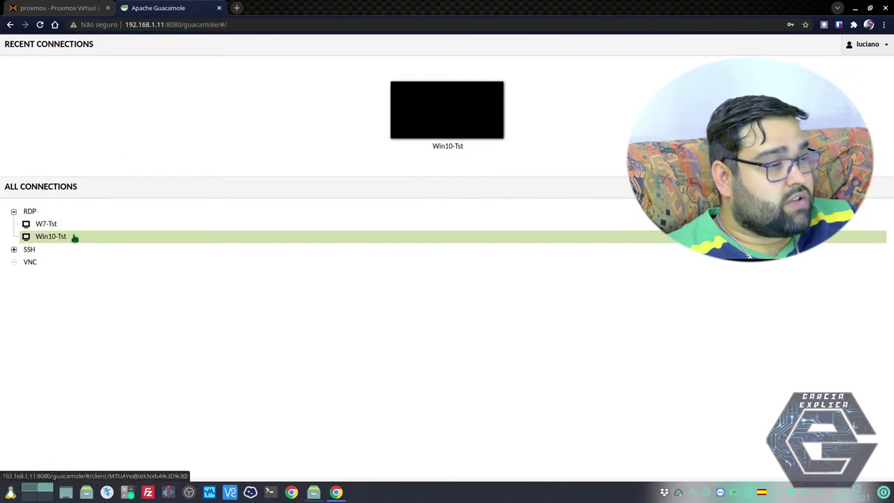
left_click(67, 9)
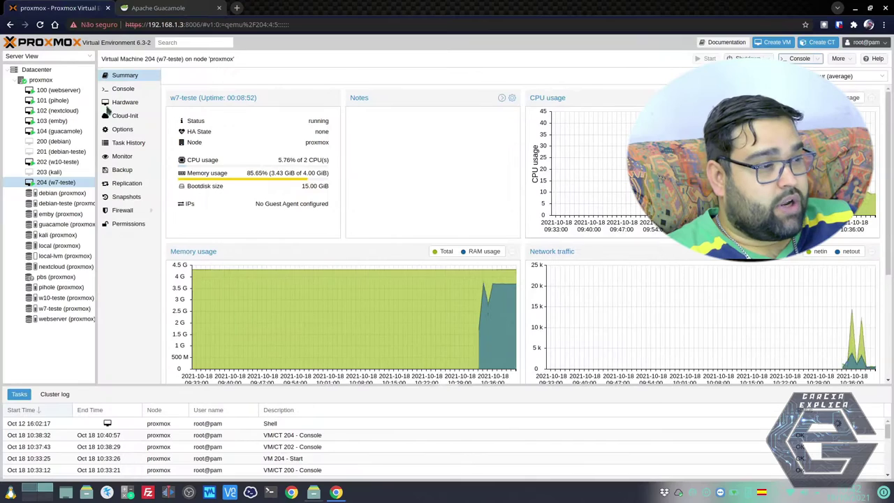
left_click(88, 162)
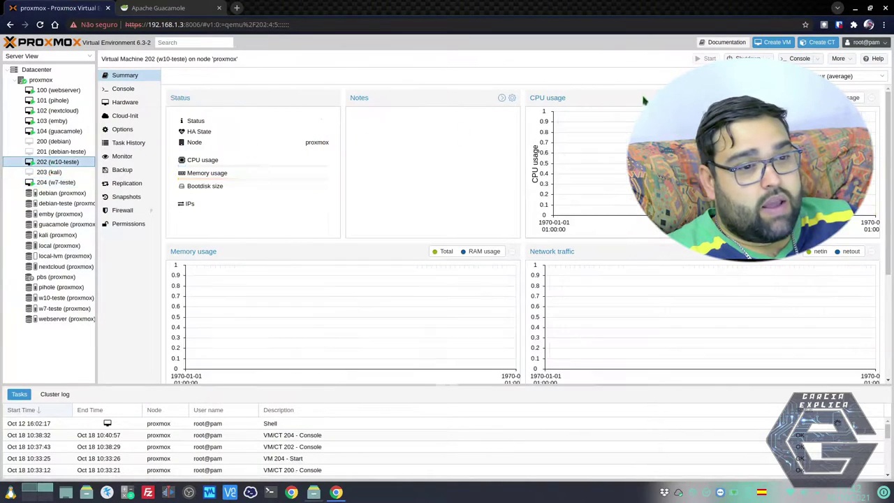
left_click(800, 58)
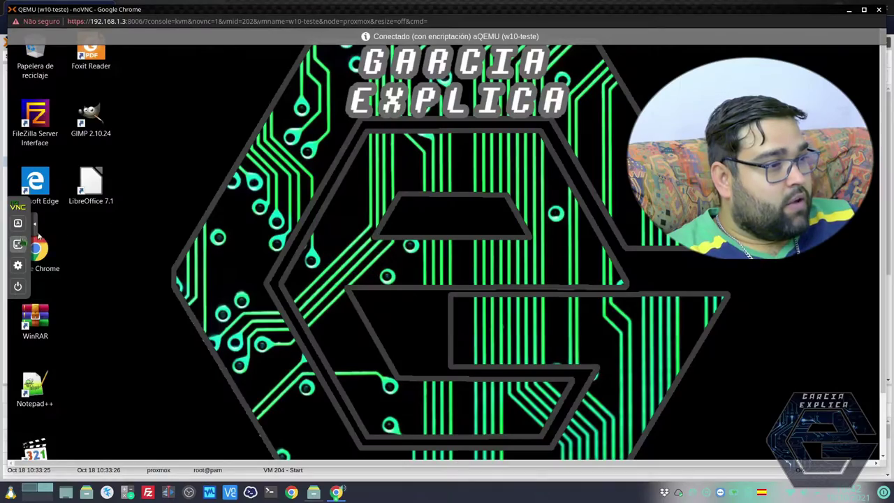
left_click(17, 244)
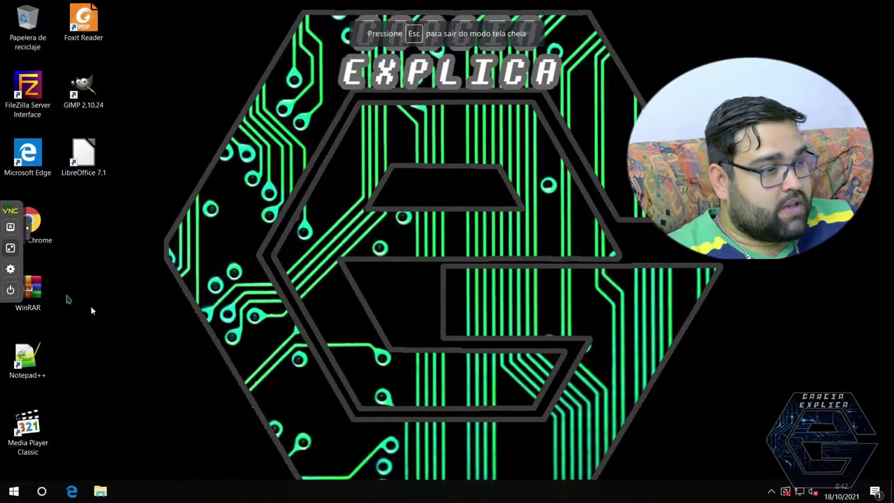
key("Escape")
key("alt+Tab")
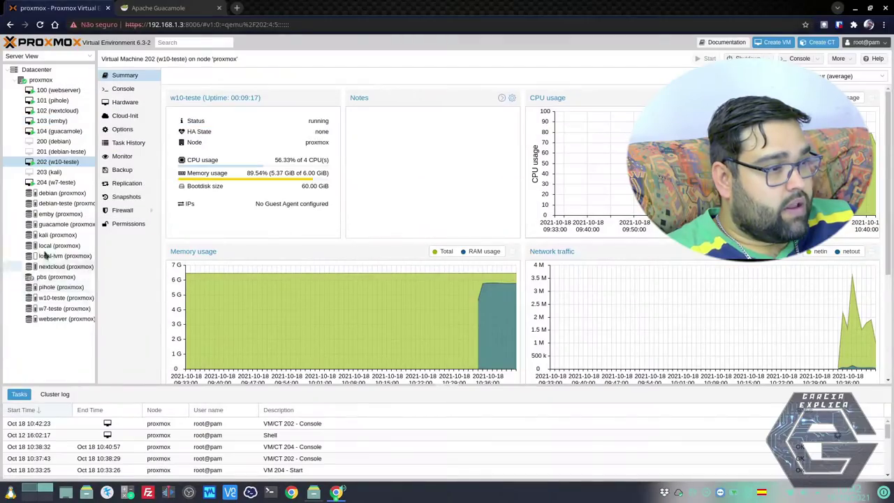
Open the console of VM 204 (w7-teste) in a maximized window and show it in full screen.
left_click(56, 183)
left_click(800, 59)
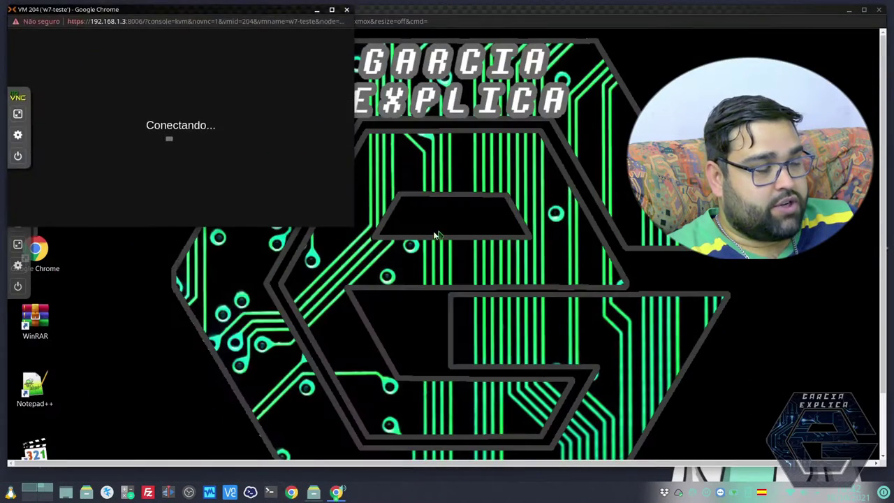
left_click(332, 9)
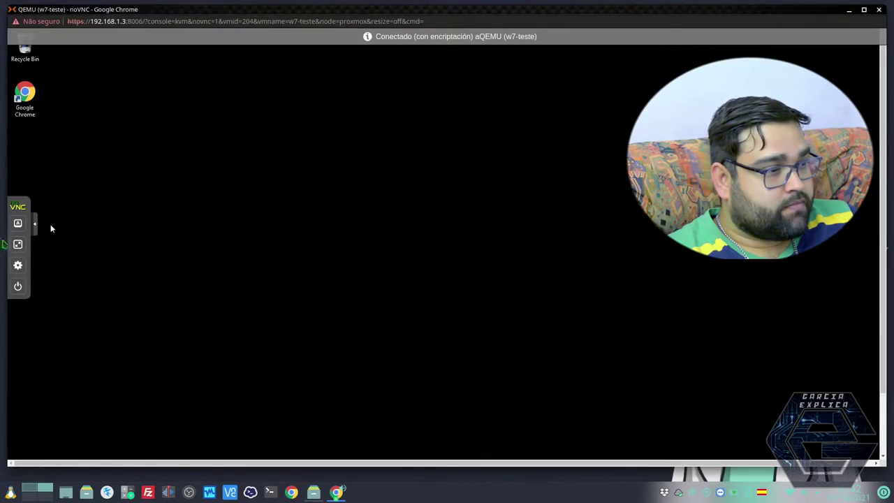
left_click(17, 244)
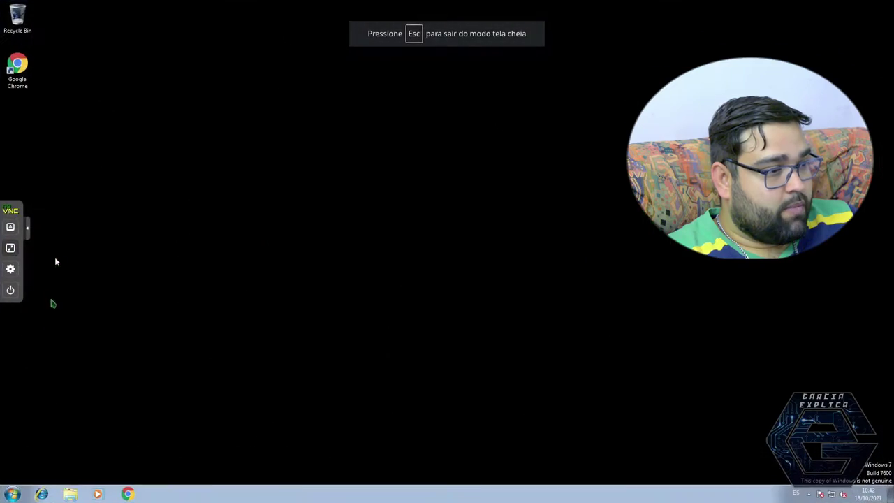
left_click(11, 248)
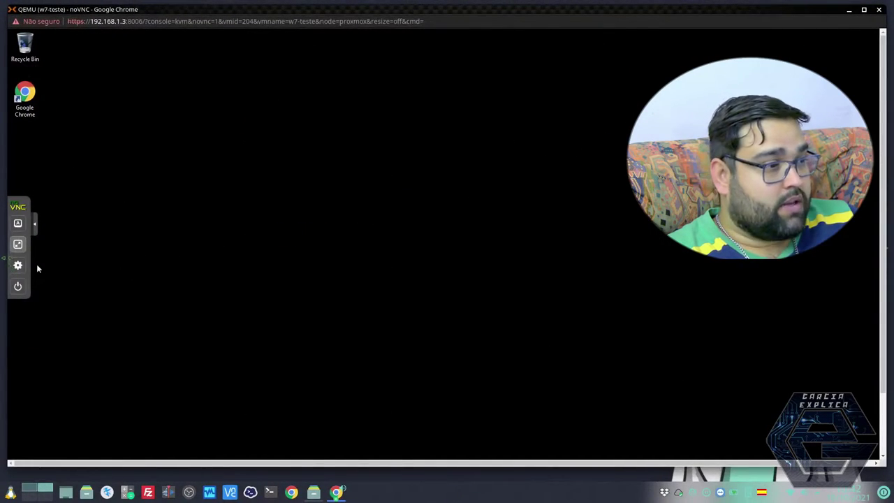
left_click(17, 244)
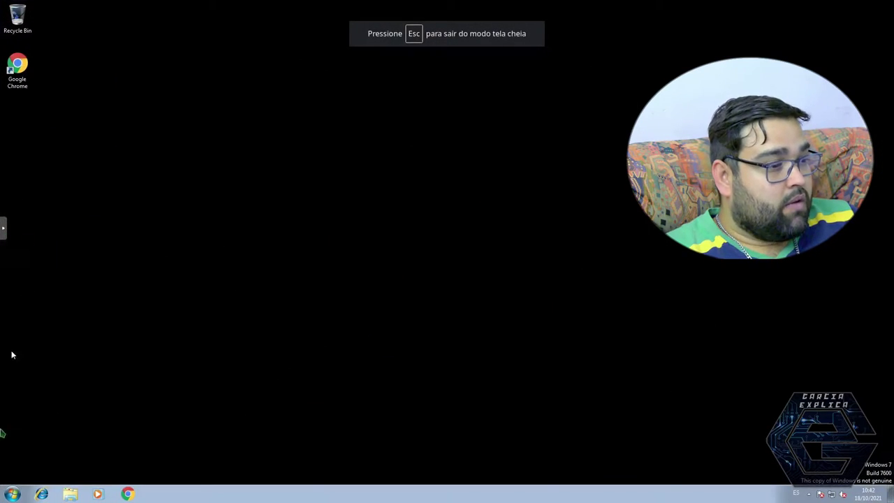
Search Windows 7 for "remote" and open the setting Allow remote access to your computer.
left_click(22, 495)
type("remote")
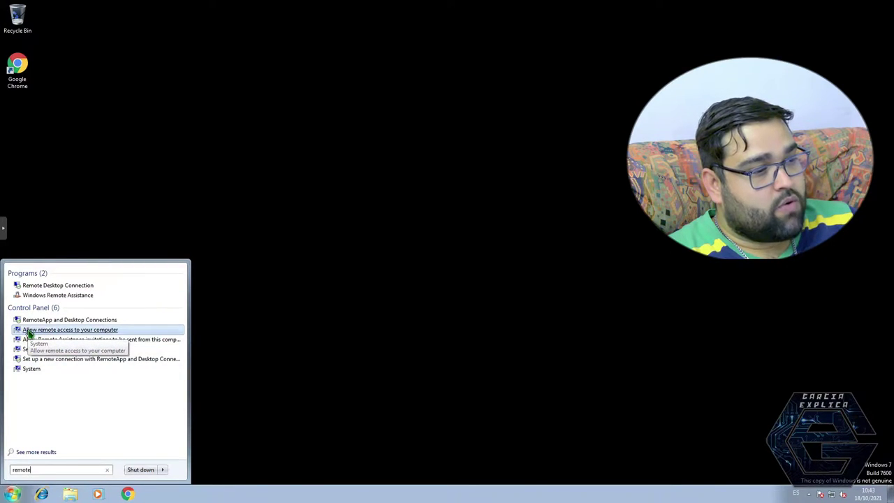
left_click(29, 334)
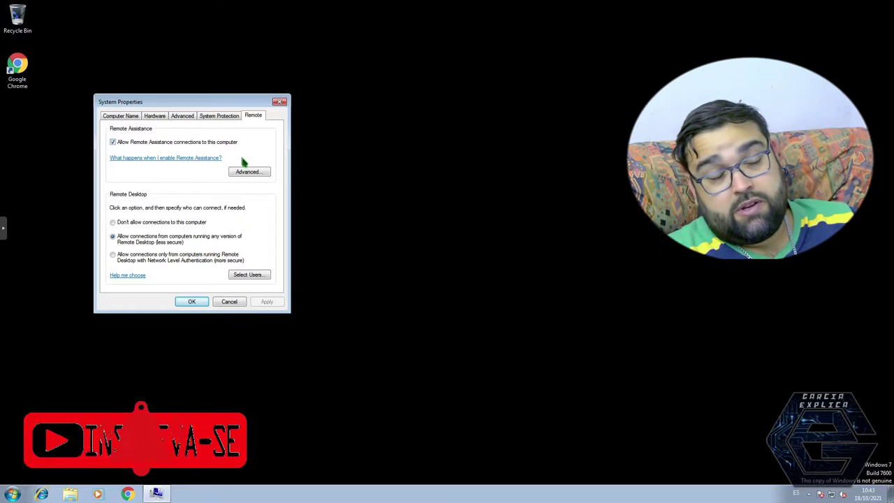
Reach the same Windows 7 remote settings through the properties of Computer.
left_click(13, 494)
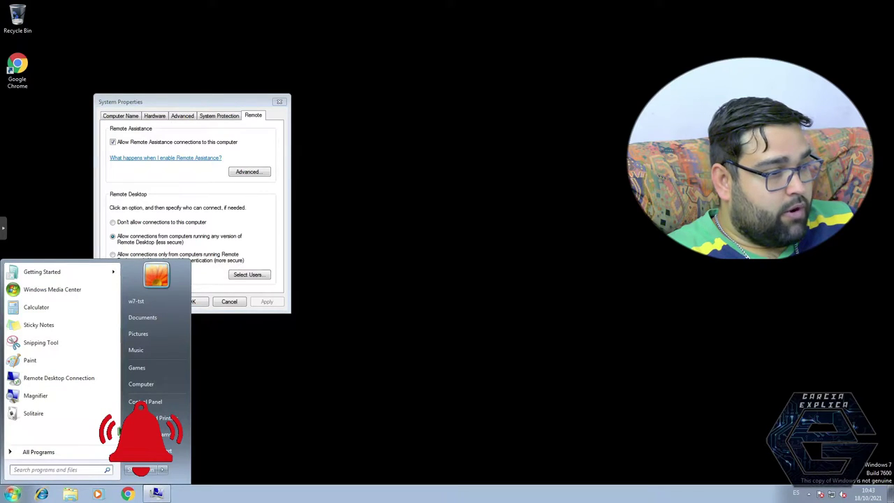
right_click(143, 384)
left_click(170, 464)
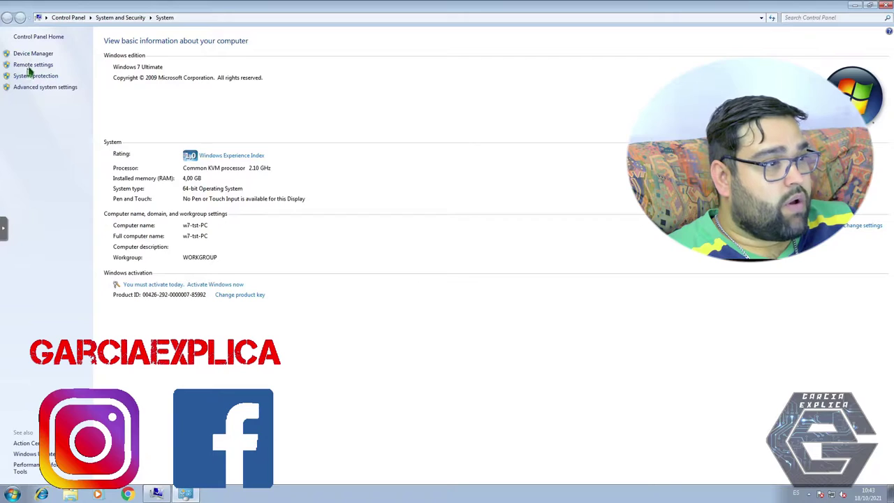
left_click(29, 66)
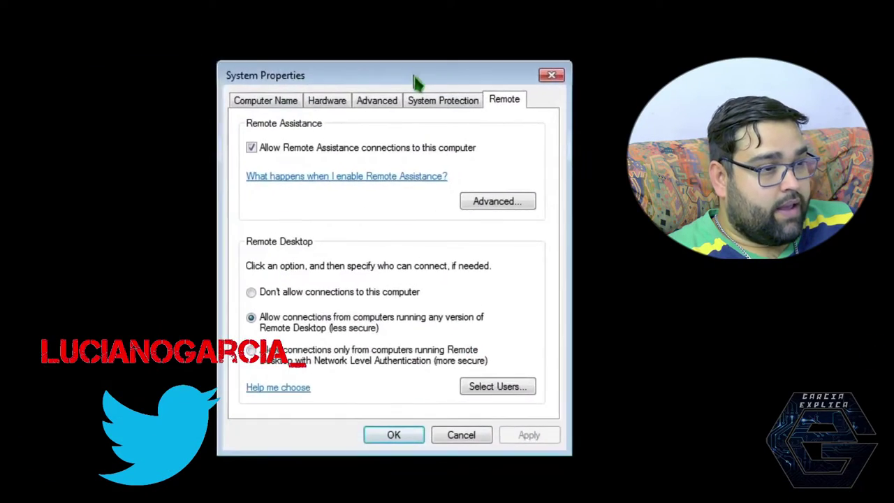
Toggle Allow Remote Assistance connections off and on, accept the advanced Remote Assistance settings as they are, and confirm System Properties.
left_click(253, 148)
left_click(259, 149)
left_click(497, 203)
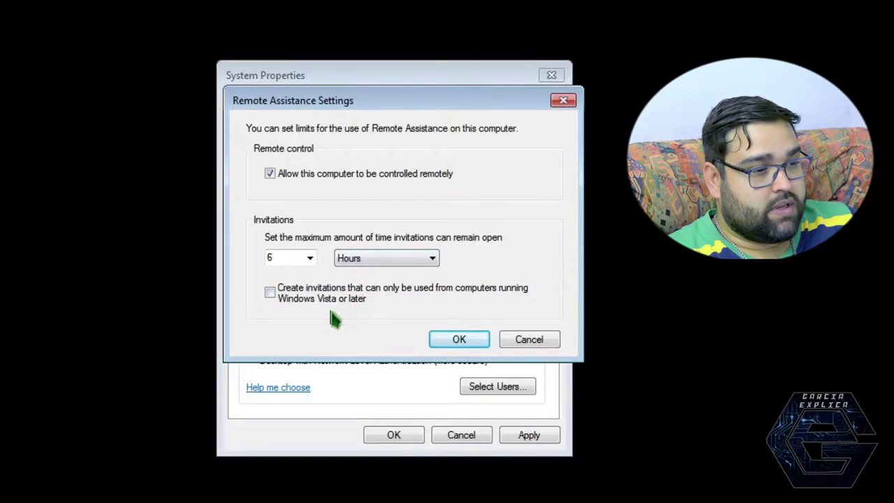
left_click(458, 340)
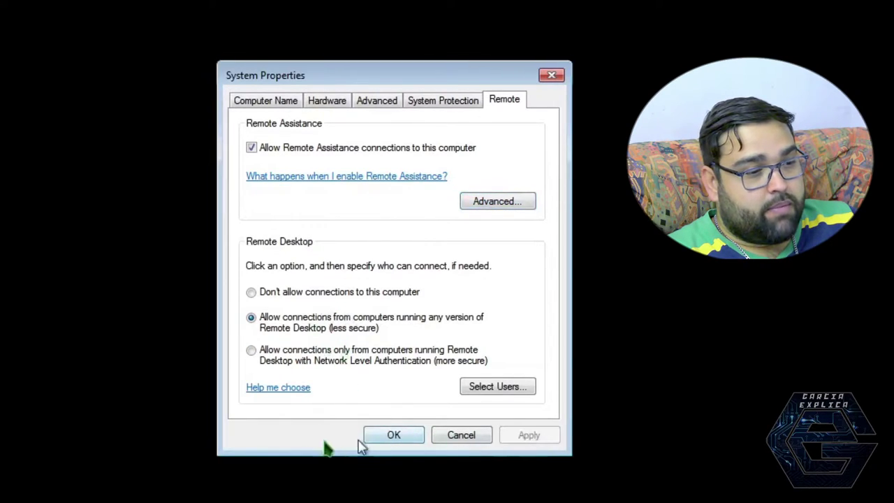
left_click(368, 440)
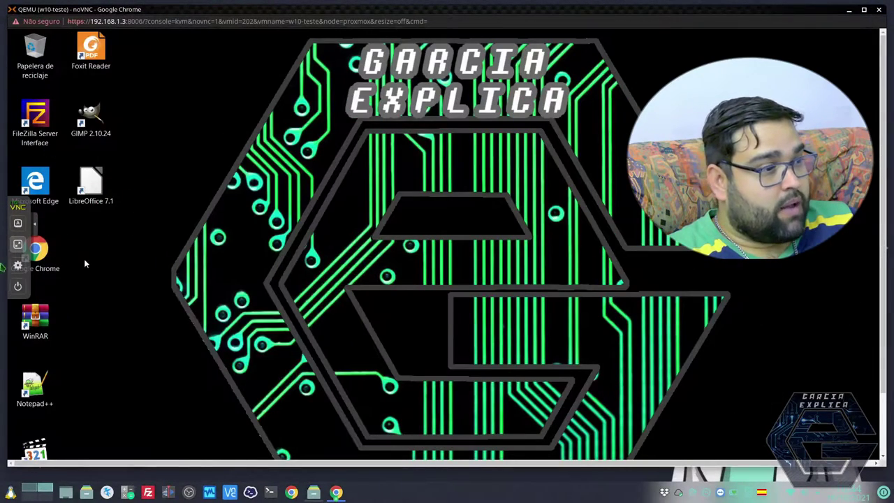
Show the w10-teste console in full screen, search Windows settings for "remote" and open Configuración de Escritorio remoto.
left_click(18, 244)
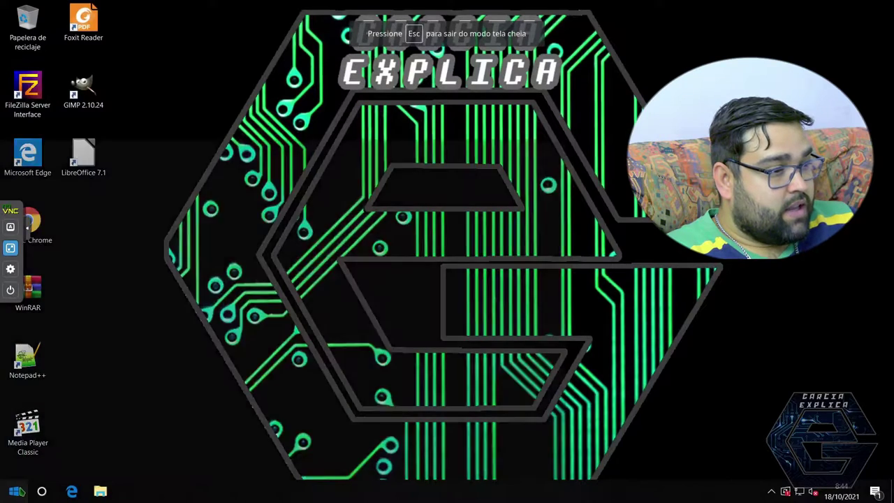
left_click(15, 492)
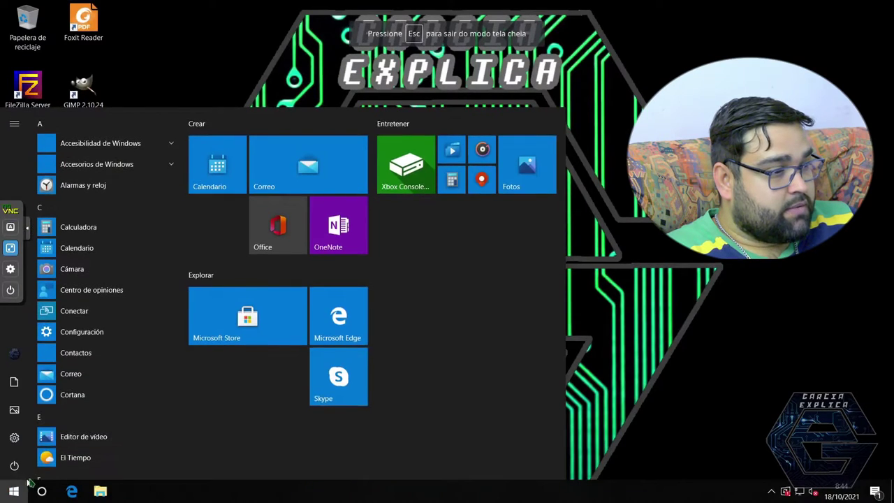
left_click(14, 438)
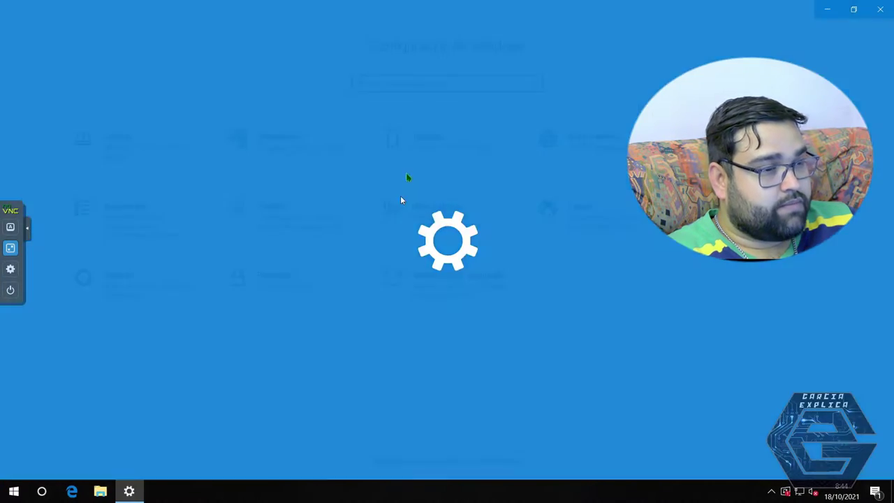
type("remote")
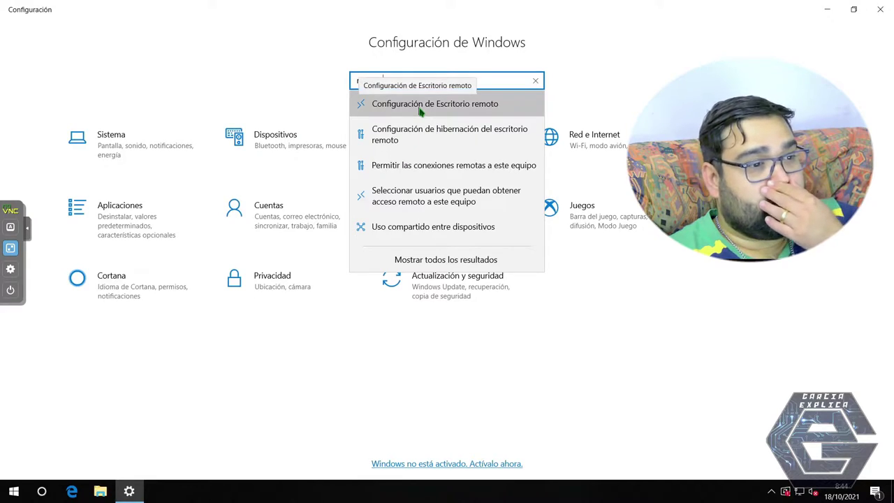
left_click(421, 111)
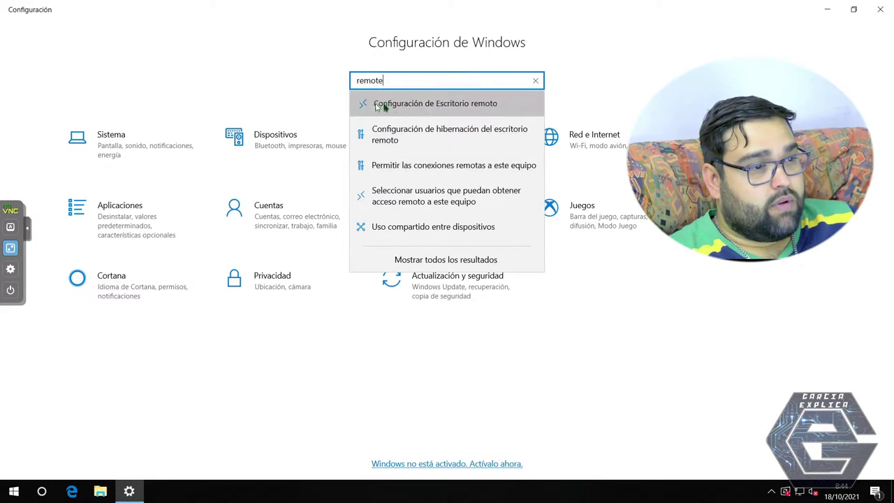
left_click(407, 105)
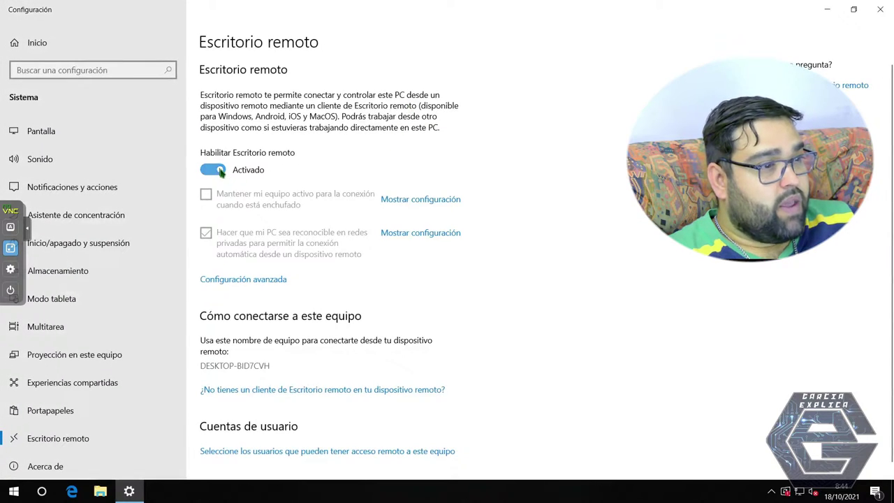
Disable Escritorio remoto on the Windows 10 machine and confirm the change.
left_click(220, 173)
left_click(216, 175)
left_click(216, 175)
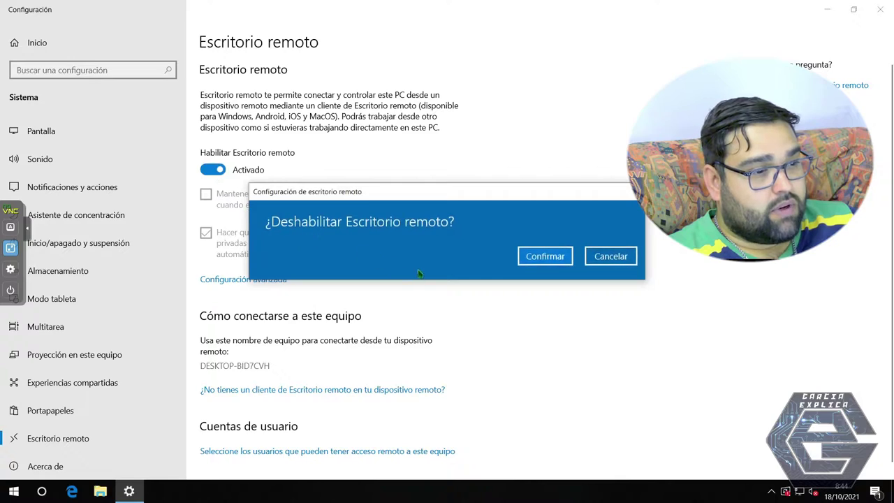
key("Return")
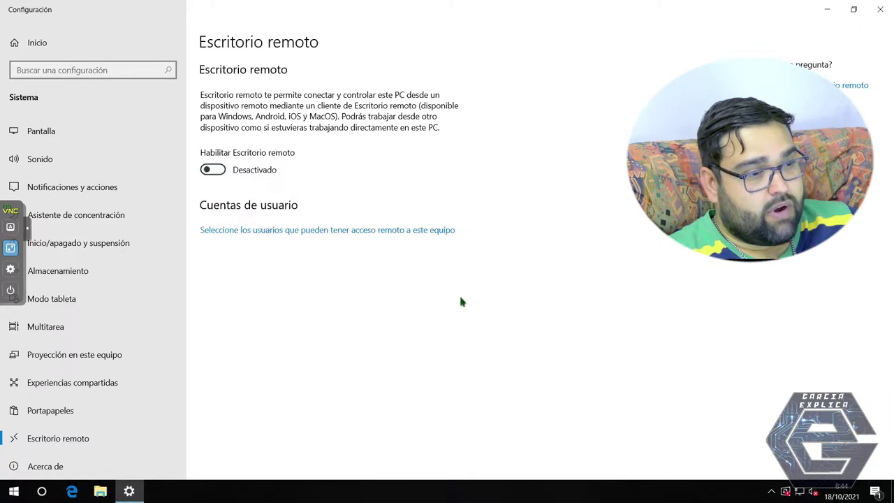
Enable Escritorio remoto on the Windows 10 machine and confirm the change.
left_click(217, 175)
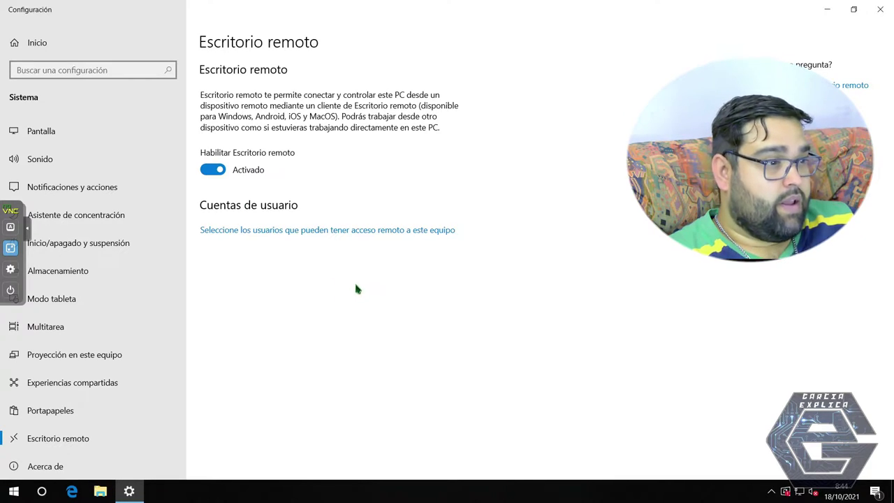
left_click(215, 171)
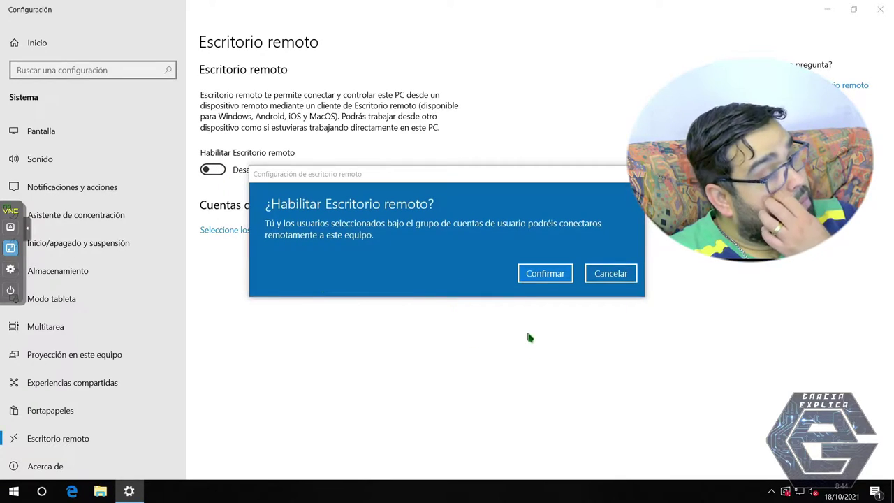
left_click(546, 274)
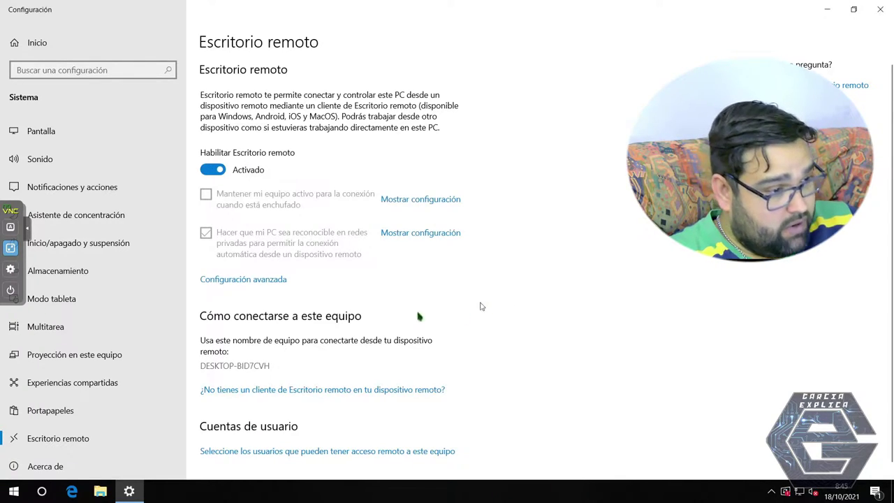
Check the advanced Remote Desktop configuration, read Microsoft's article on changing the listening port, and close the browser.
left_click(271, 280)
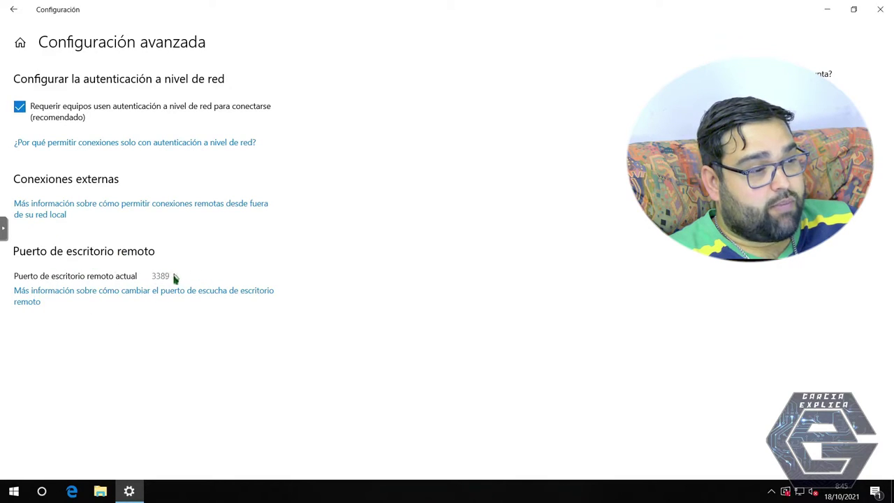
left_click(101, 299)
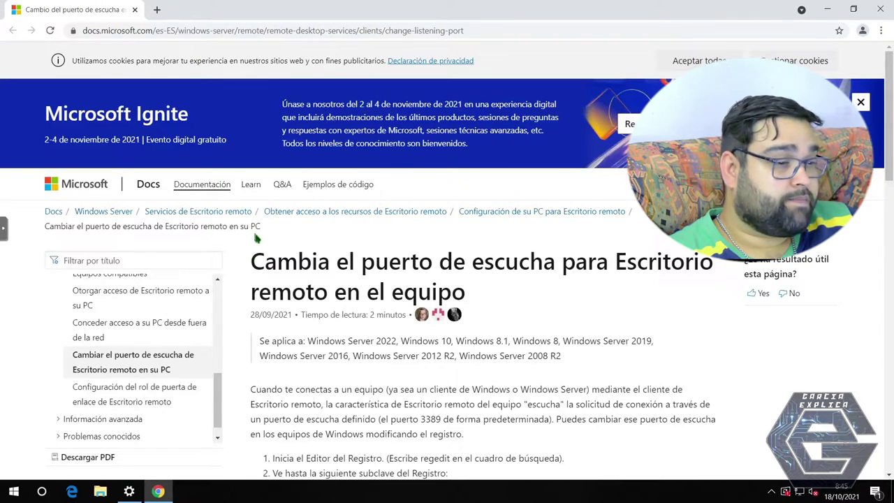
scroll(501, 327, "down", 5)
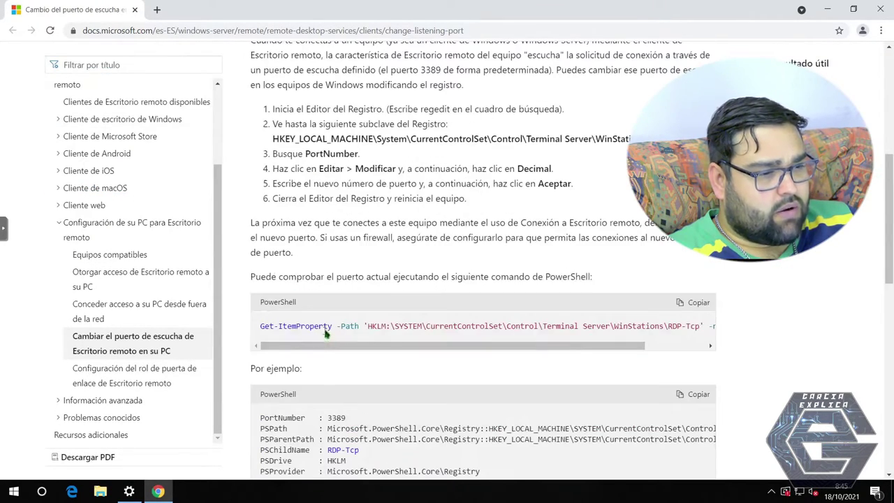
scroll(326, 334, "down", 2)
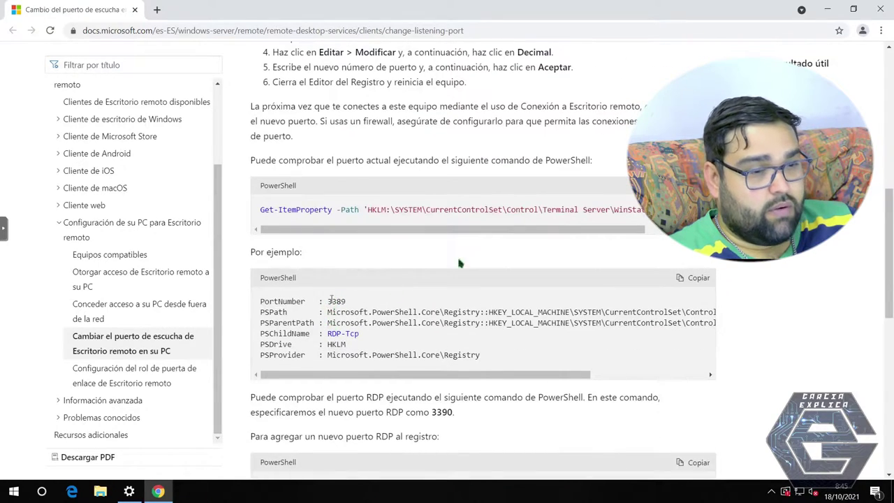
left_click(880, 9)
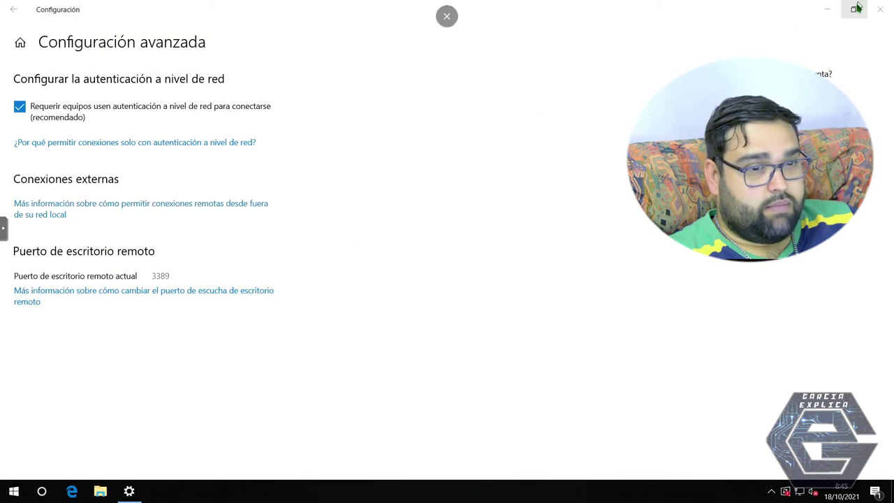
Close Windows settings on the w10-teste machine and close the w10-teste and w7-teste console windows.
left_click(881, 9)
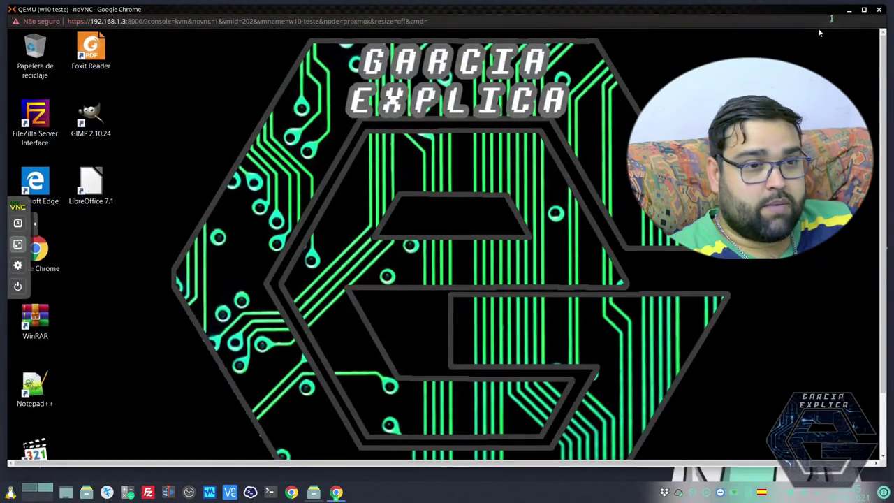
left_click(849, 10)
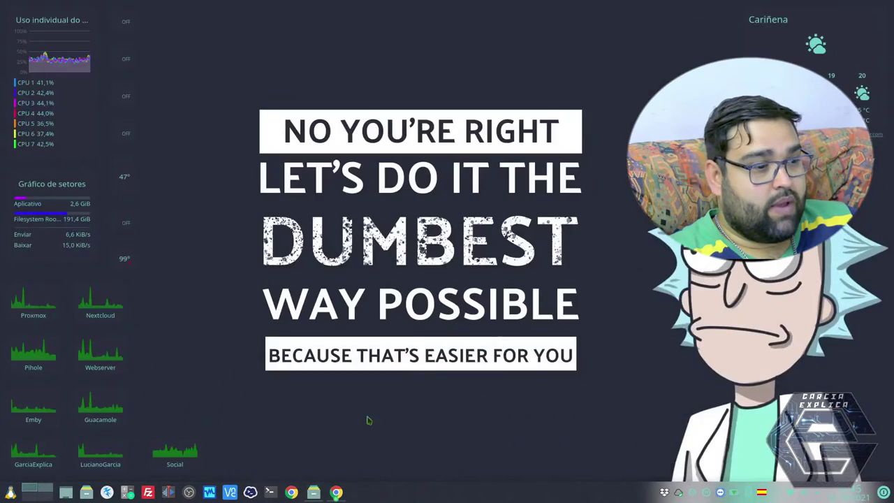
left_click(345, 494)
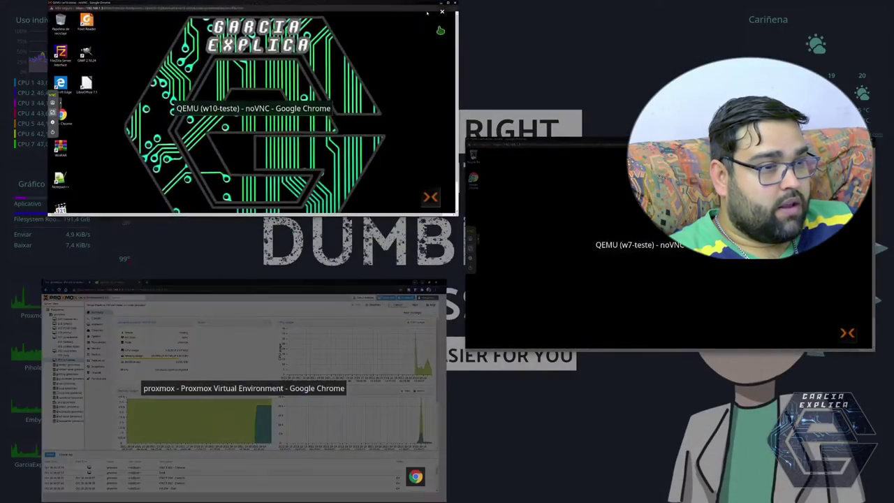
left_click(423, 53)
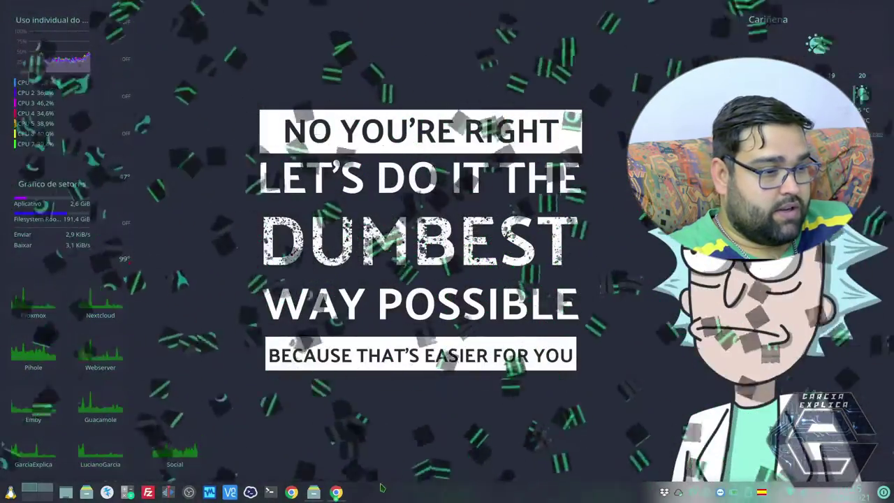
left_click(336, 492)
left_click(664, 49)
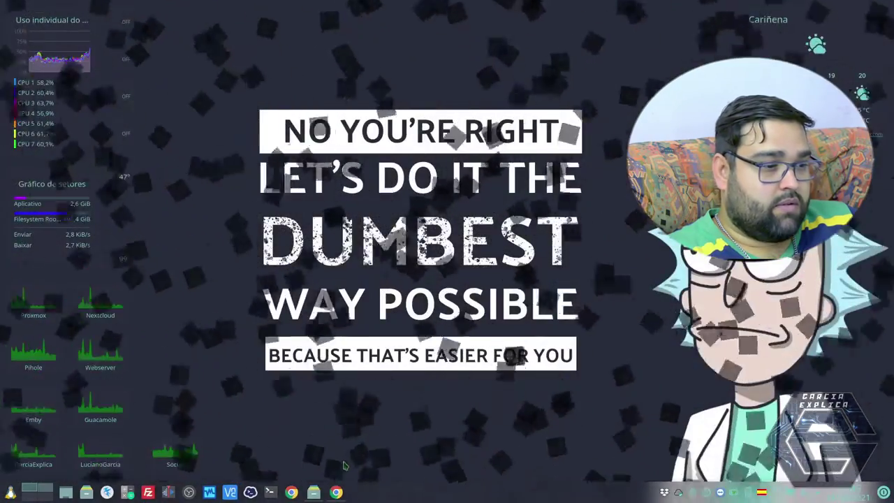
Switch to Apache Guacamole and open the W7-Tst connection from the RDP group in the connection settings for editing.
left_click(344, 494)
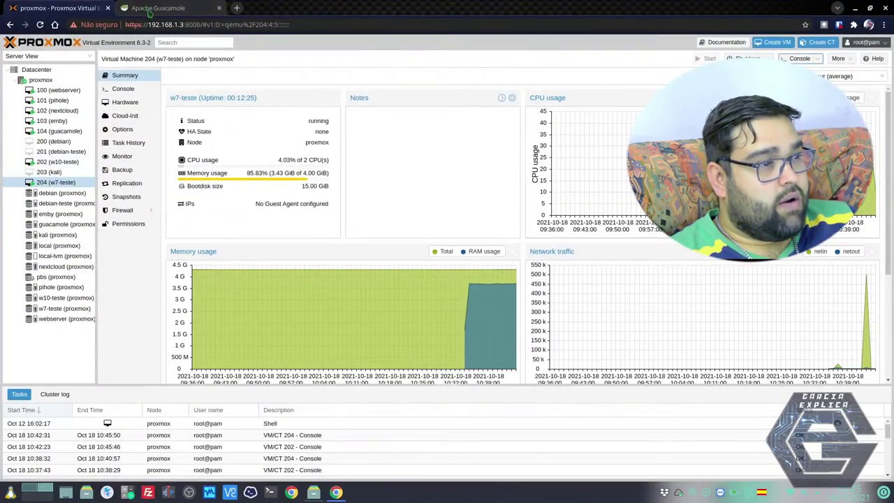
left_click(147, 9)
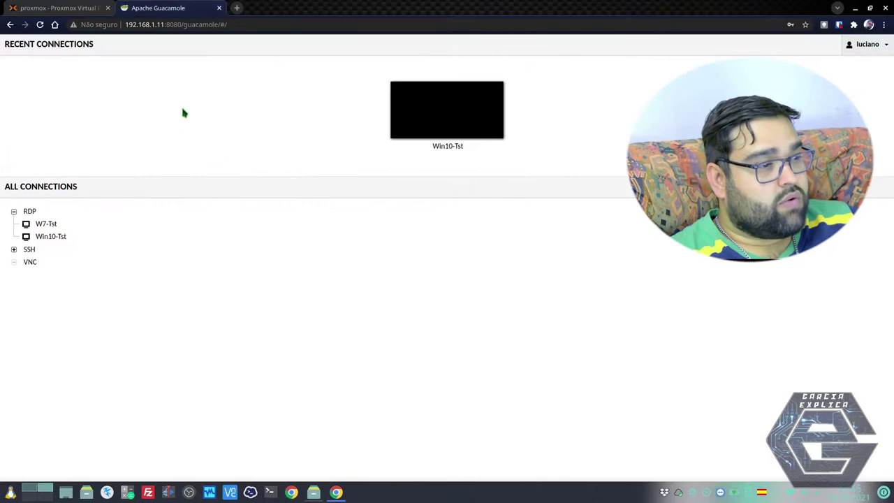
left_click(867, 44)
left_click(862, 85)
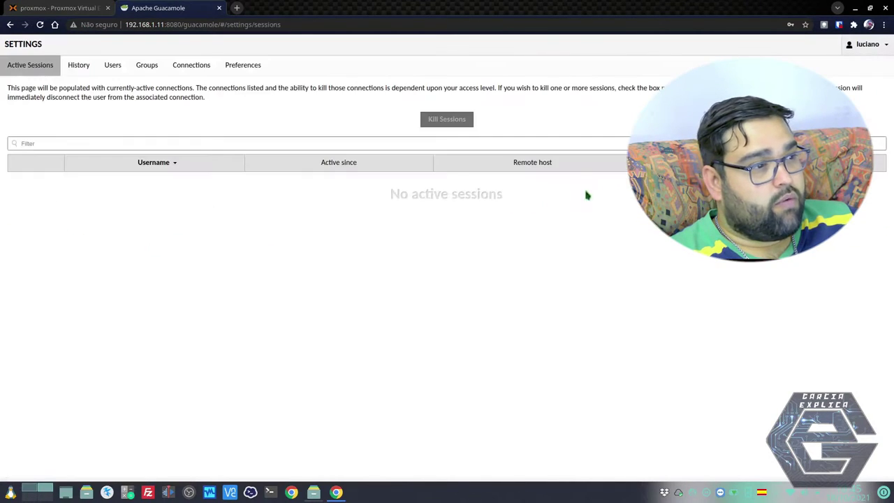
left_click(191, 65)
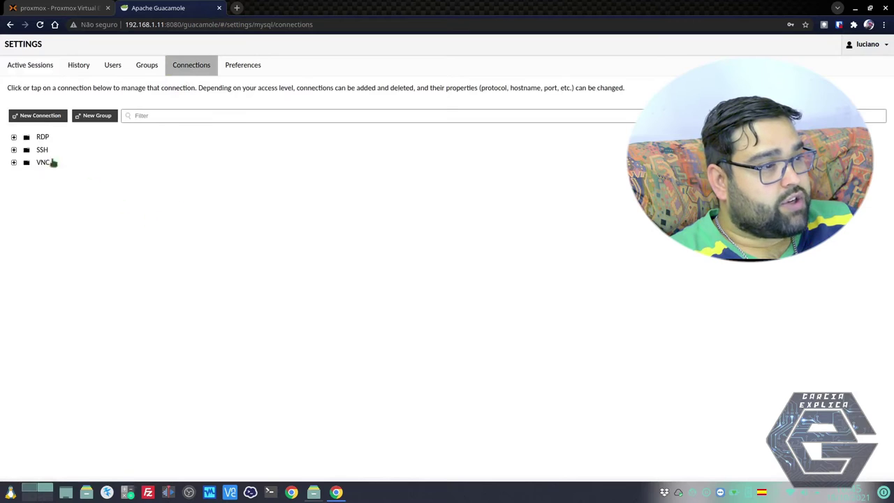
left_click(13, 137)
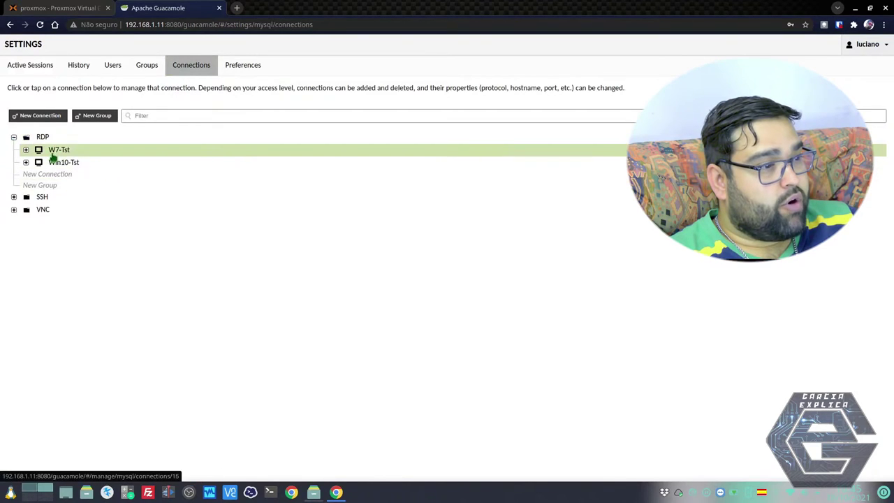
left_click(55, 151)
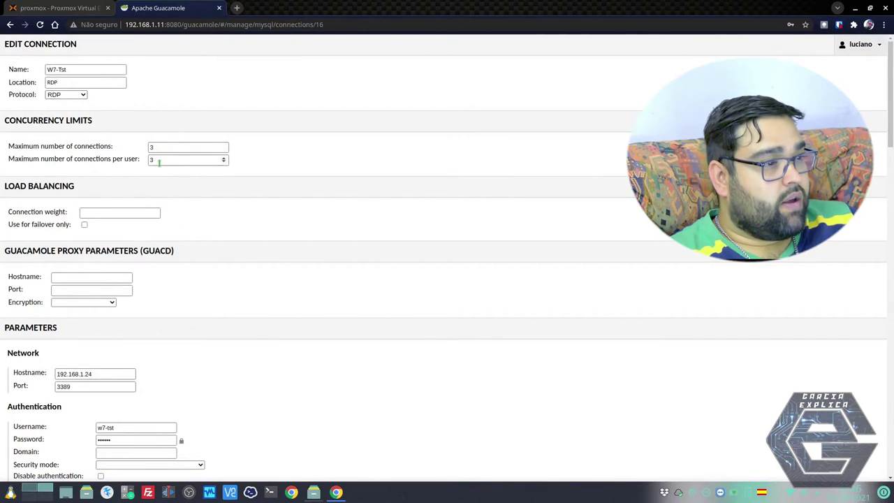
Review the W7-Tst connection's network hostname and port and its authentication username and password fields.
scroll(91, 186, "down", 3)
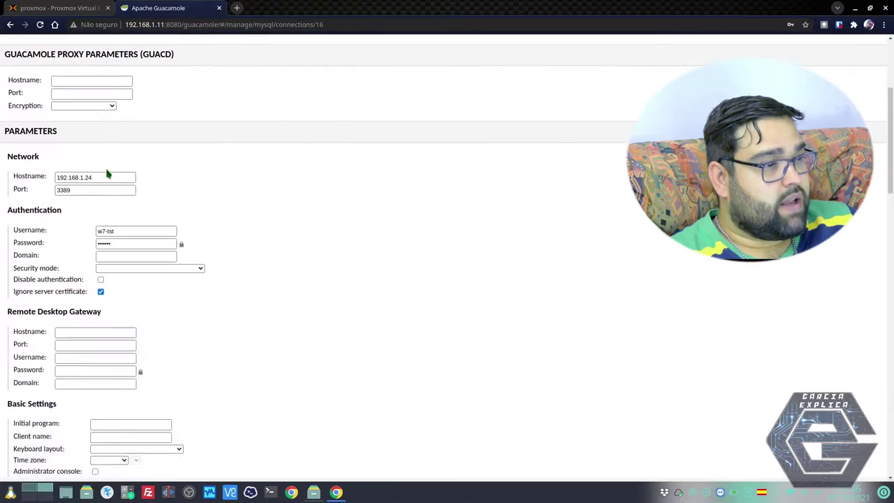
left_click_drag(104, 176, 53, 183)
key("Tab")
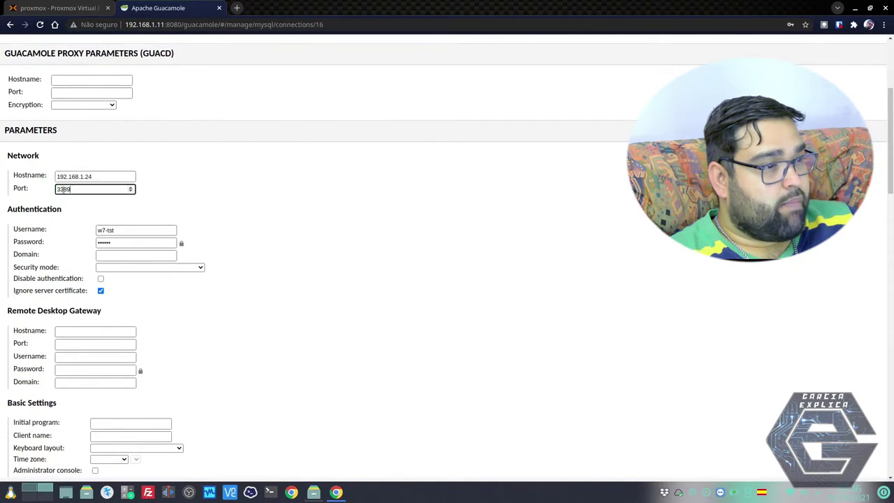
scroll(287, 209, "down", 1)
left_click_drag(137, 179, 89, 186)
key("Tab")
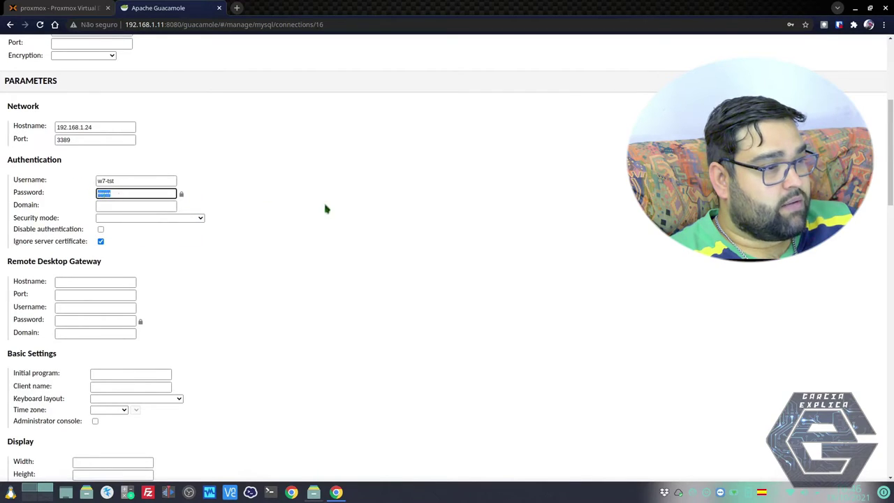
left_click(282, 261)
Turn on Disable bitmap caching in the Performance settings of the W7-Tst connection.
scroll(283, 255, "down", 10)
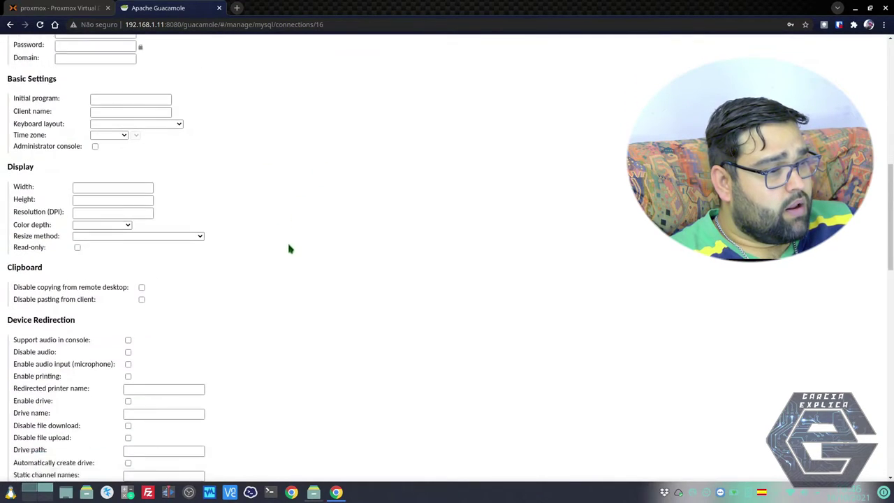
scroll(293, 245, "down", 10)
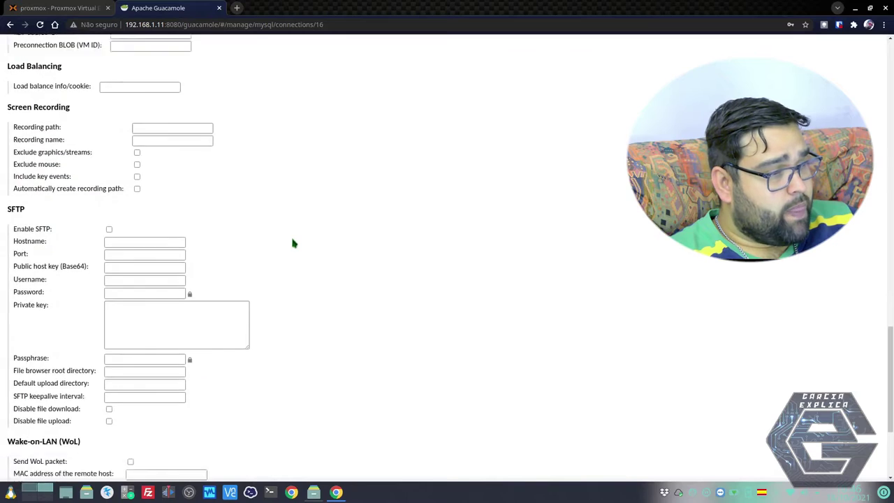
scroll(294, 243, "up", 5)
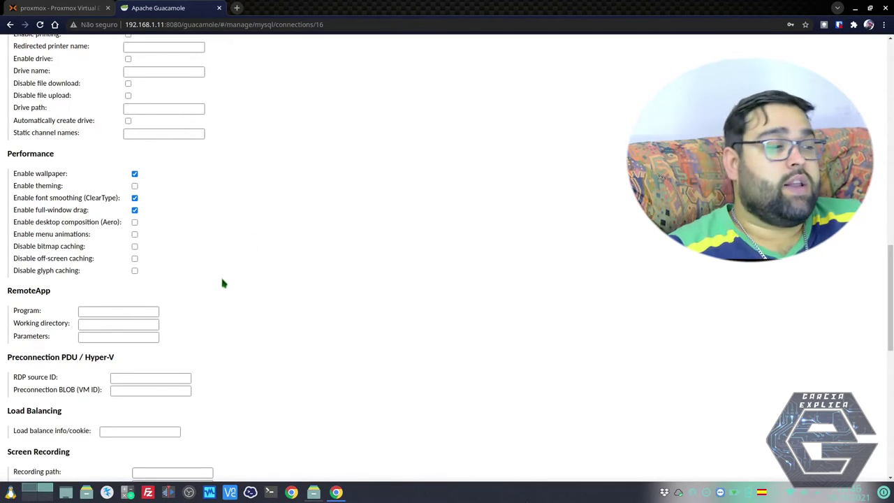
left_click_drag(34, 174, 65, 272)
left_click(67, 246)
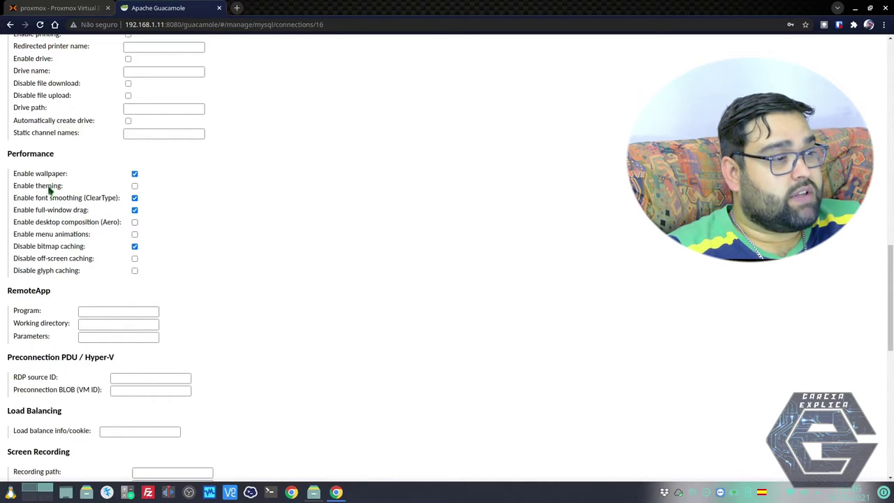
Examine the wallpaper, font smoothing, full-window drag, desktop composition and bitmap caching options, plus the RemoteApp, Screen Recording and SFTP sections.
left_click_drag(32, 176, 91, 201)
left_click(30, 201)
left_click_drag(33, 213, 75, 219)
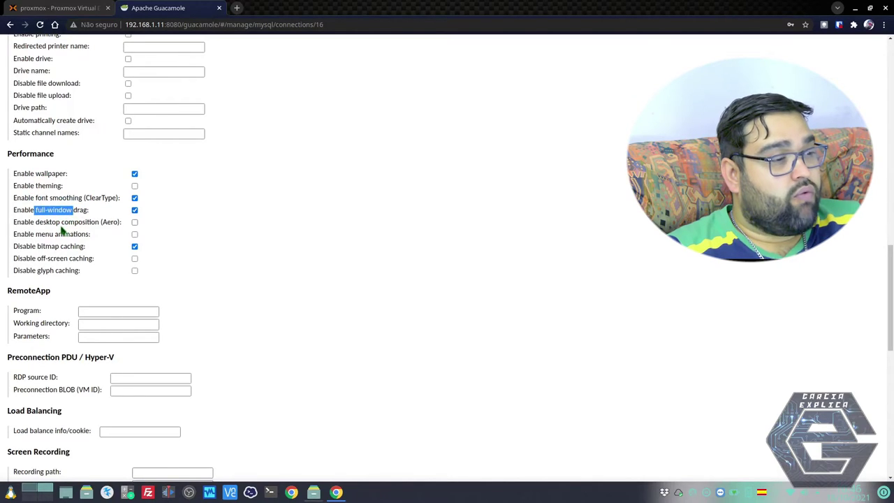
left_click_drag(23, 246, 62, 250)
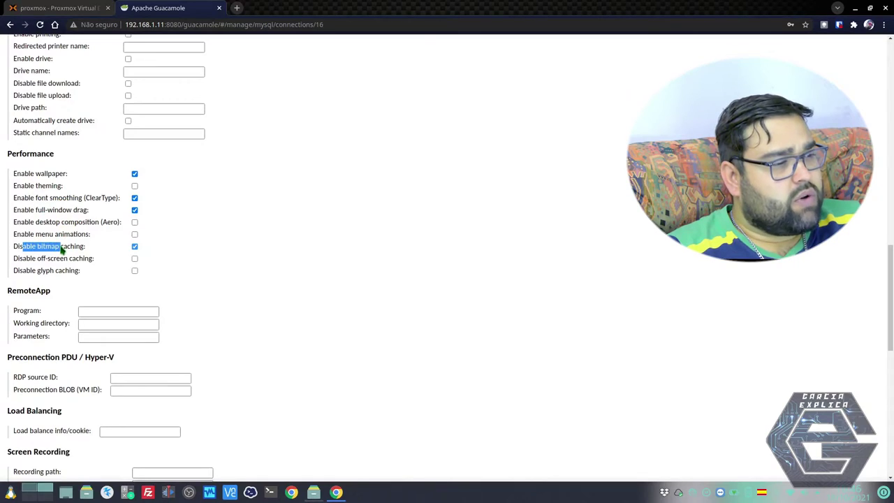
left_click(20, 234)
left_click_drag(28, 225, 104, 232)
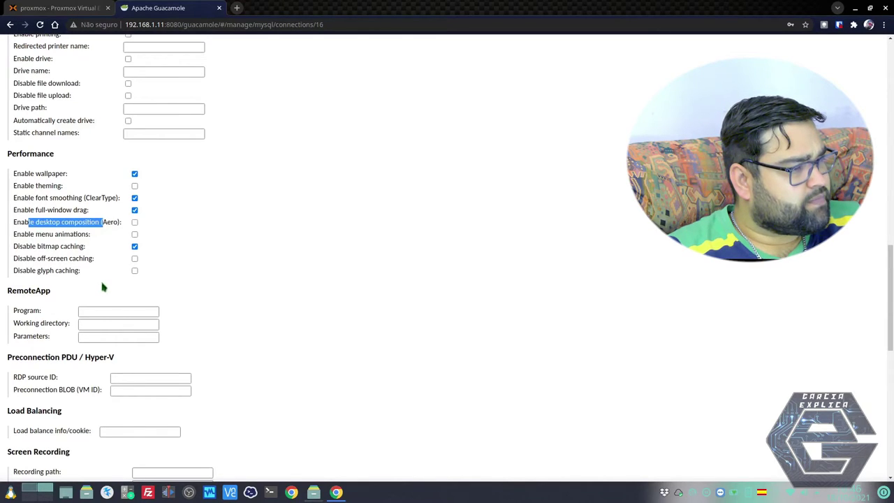
left_click(297, 287)
scroll(296, 269, "down", 3)
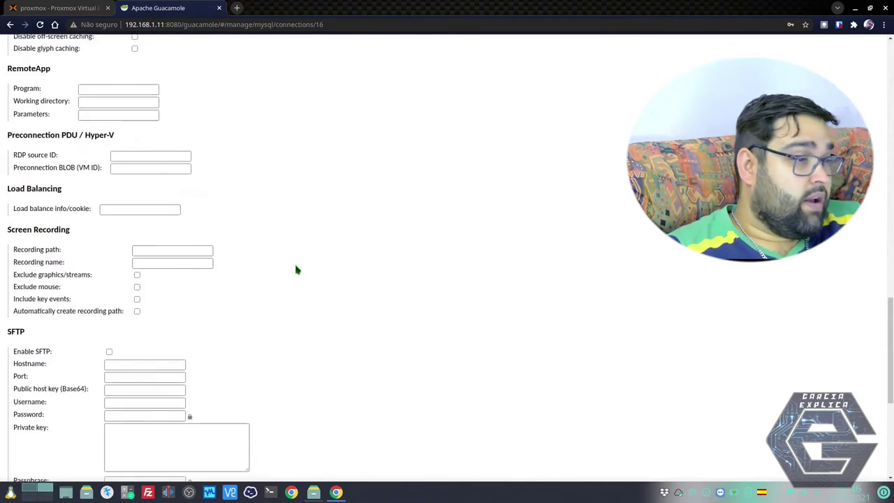
scroll(244, 224, "up", 2)
left_click_drag(36, 124, 56, 175)
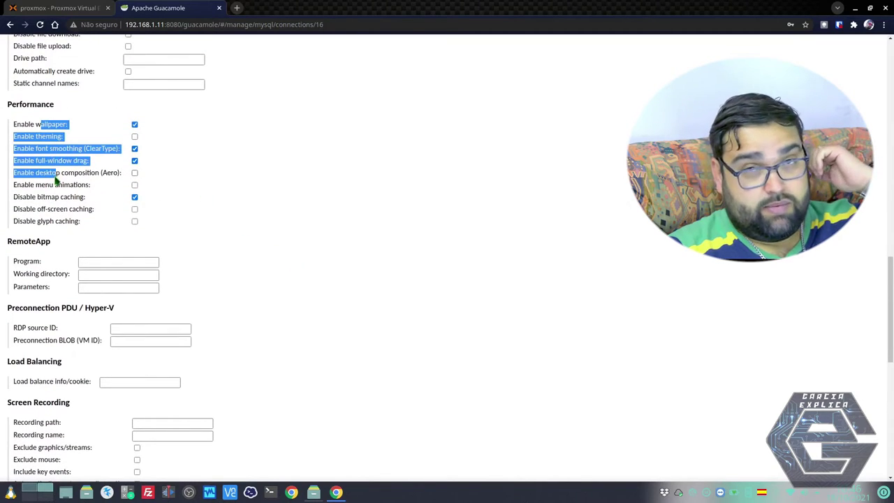
scroll(238, 232, "down", 5)
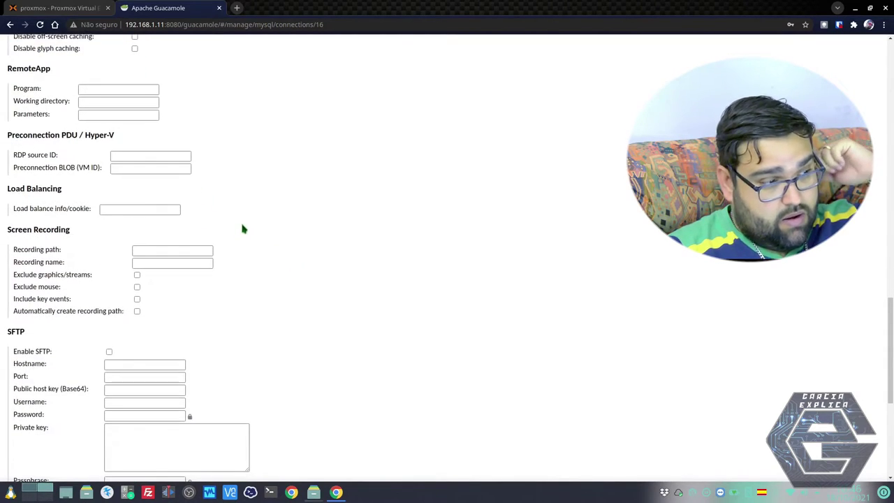